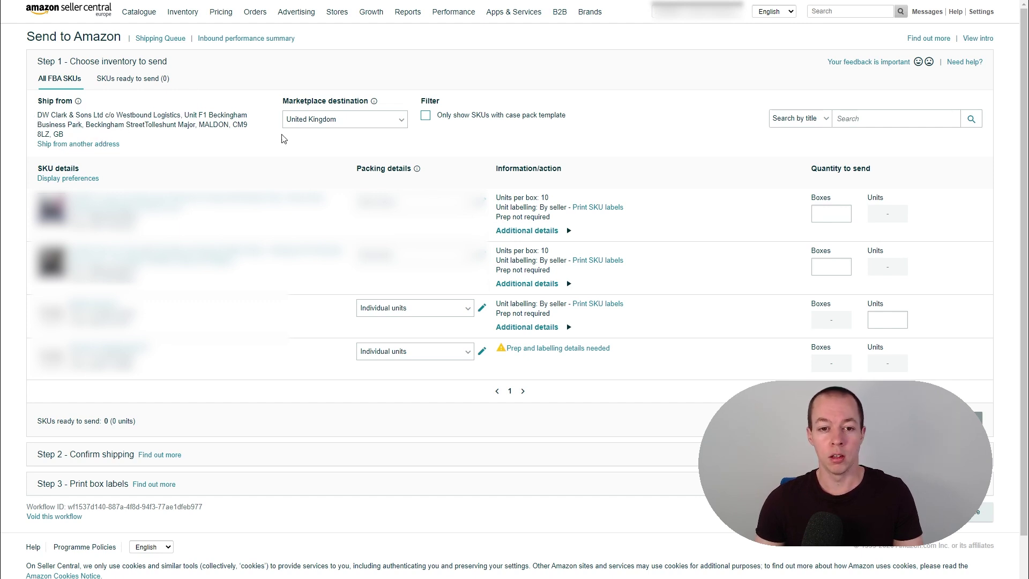
Examine the available marketplace destinations and the criteria for searching the SKU list
click(373, 123)
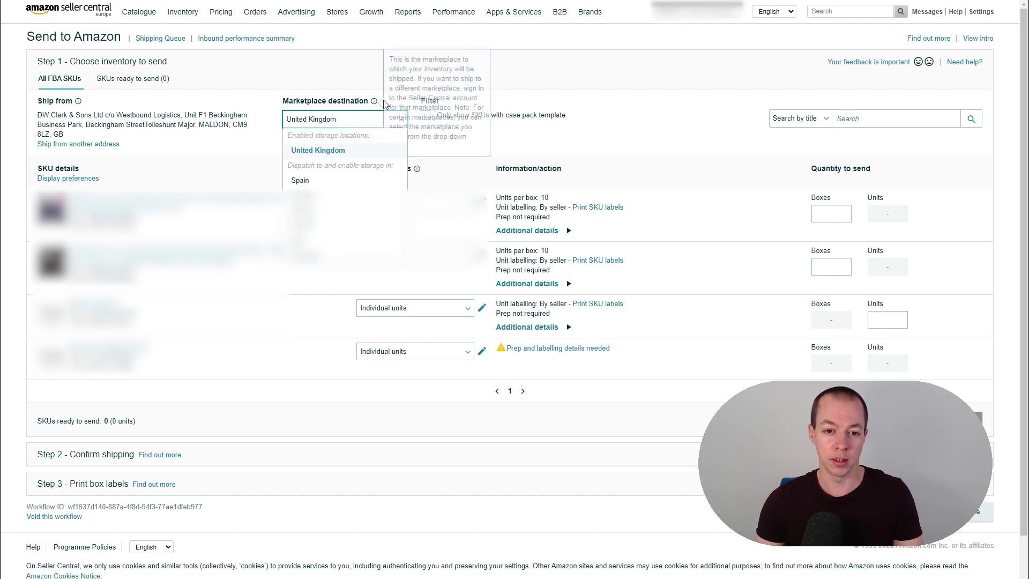
click(346, 74)
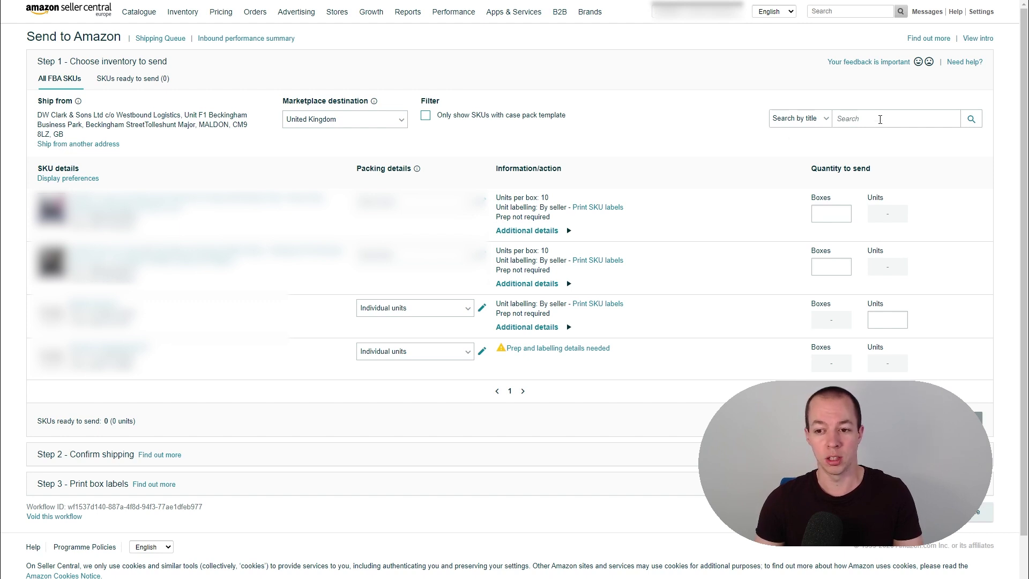
click(799, 122)
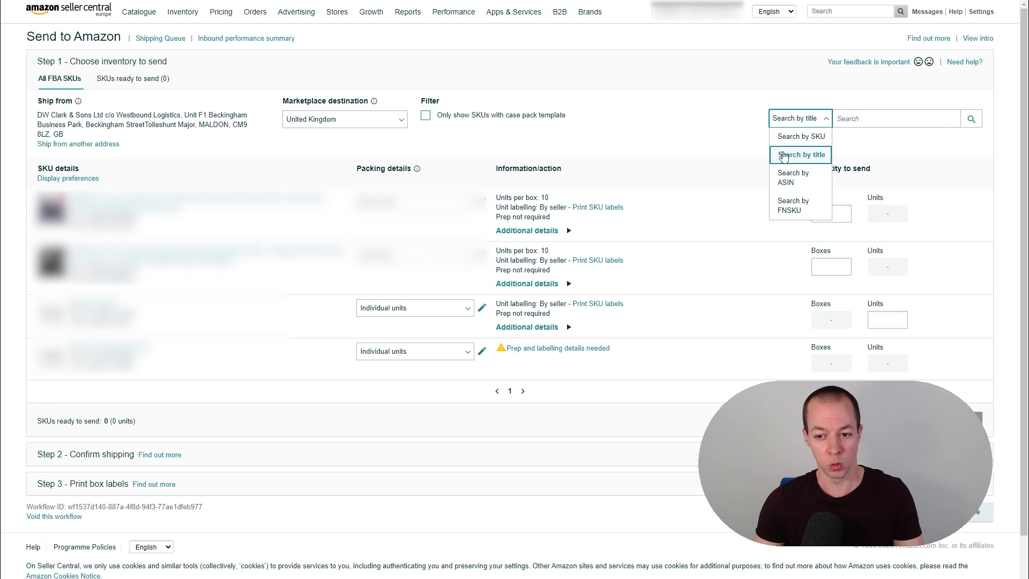
click(706, 125)
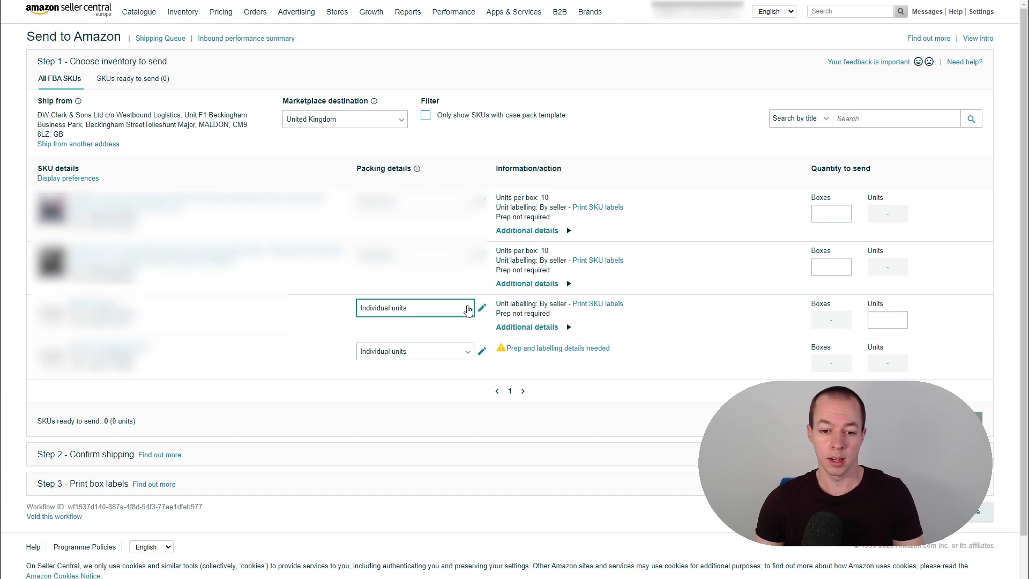
Create a new case pack template for the third SKU, named Product 3 Template, with 10 units per box
click(468, 310)
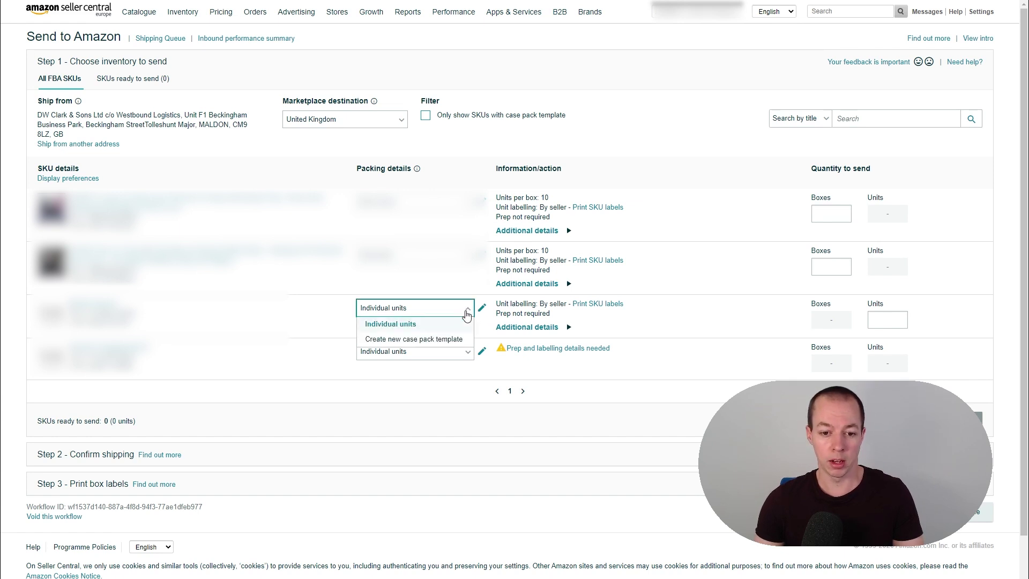
click(425, 341)
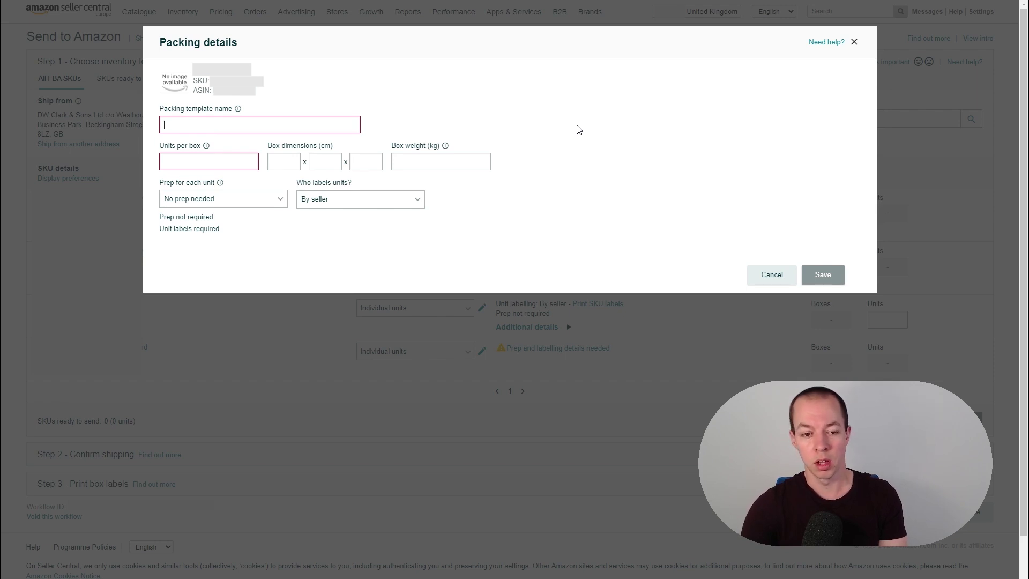
text(Product 3 Template)
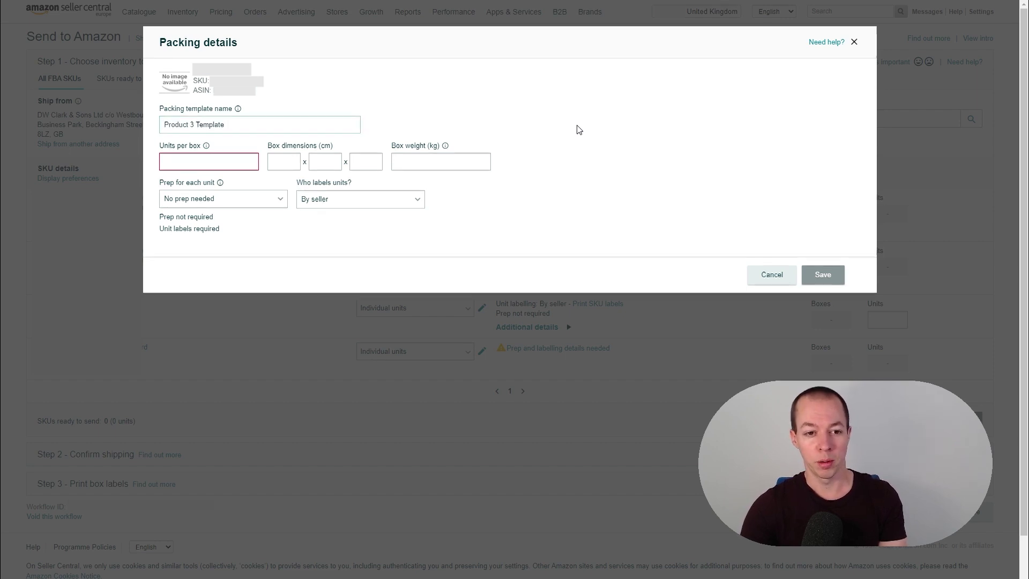
key(Tab)
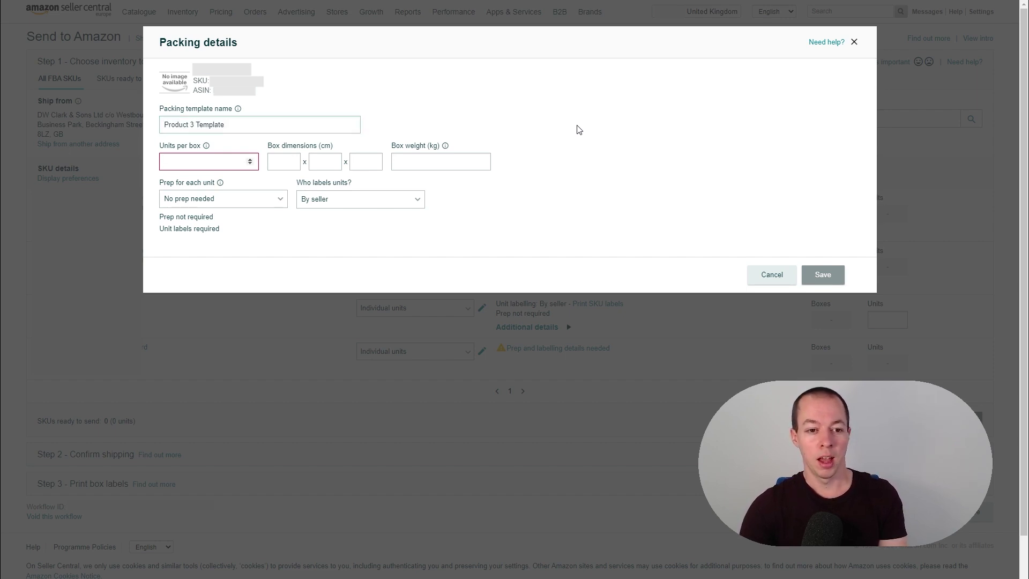
text(10)
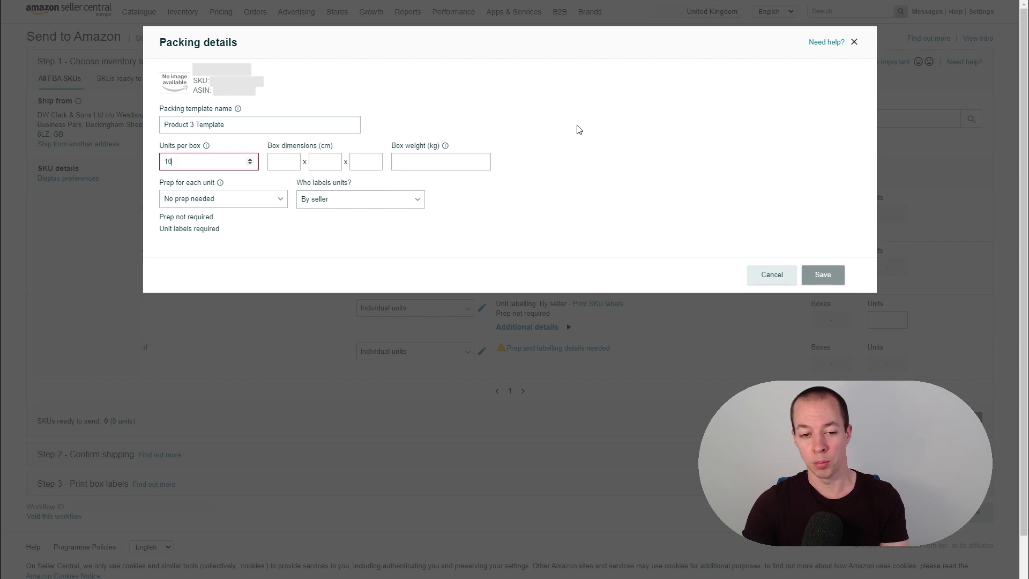
Set the template's box dimensions to 50 x 40 x 30 cm and the box weight to 10 kg
key(Tab)
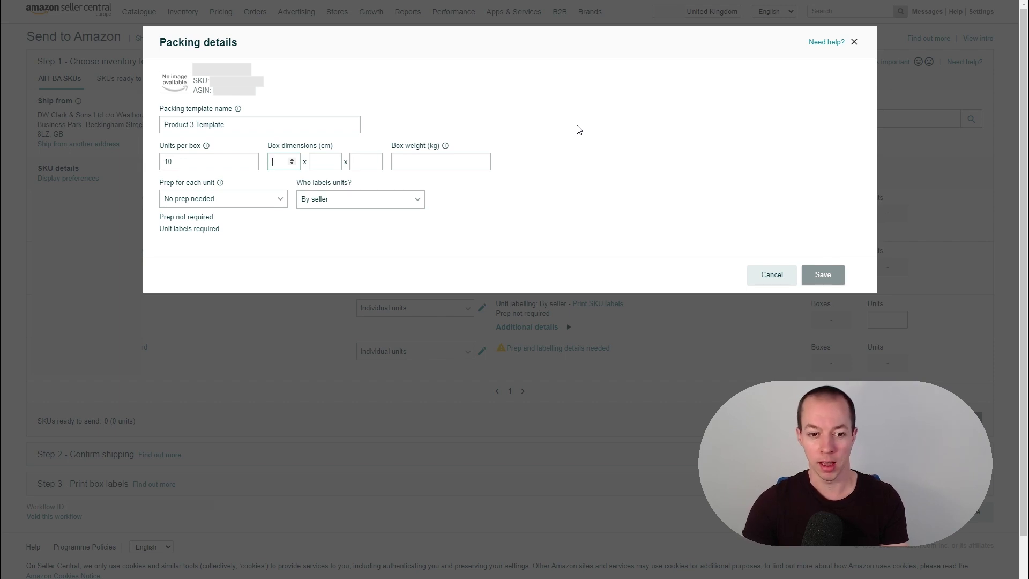
text(50)
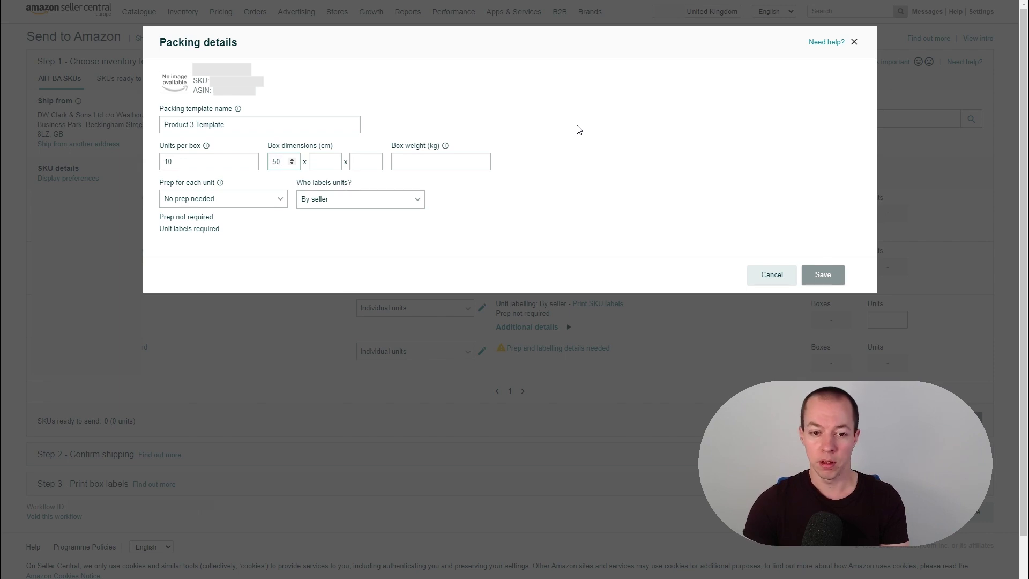
key(Tab)
text(40)
key(Tab)
text(30)
key(Tab)
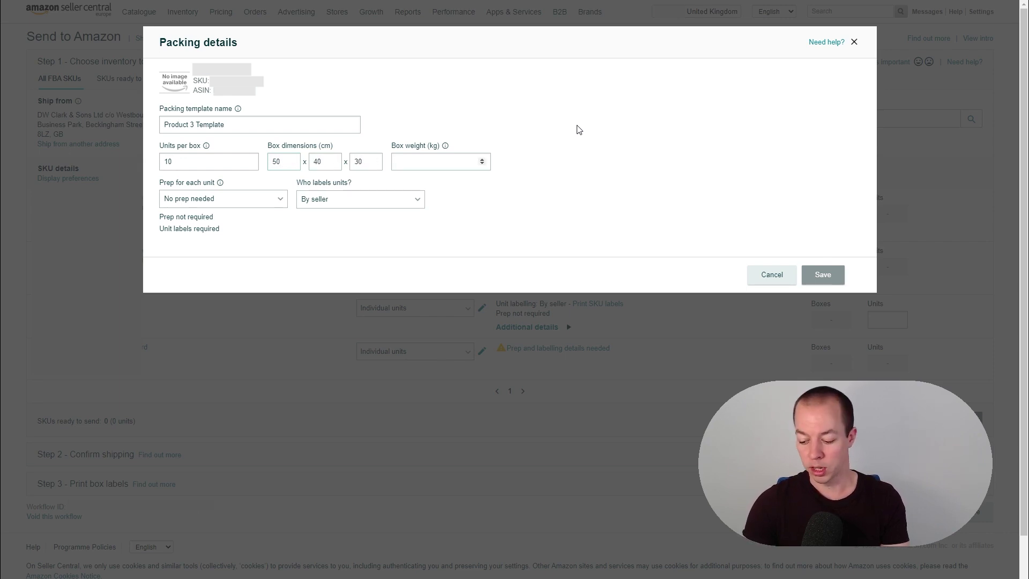
text(10)
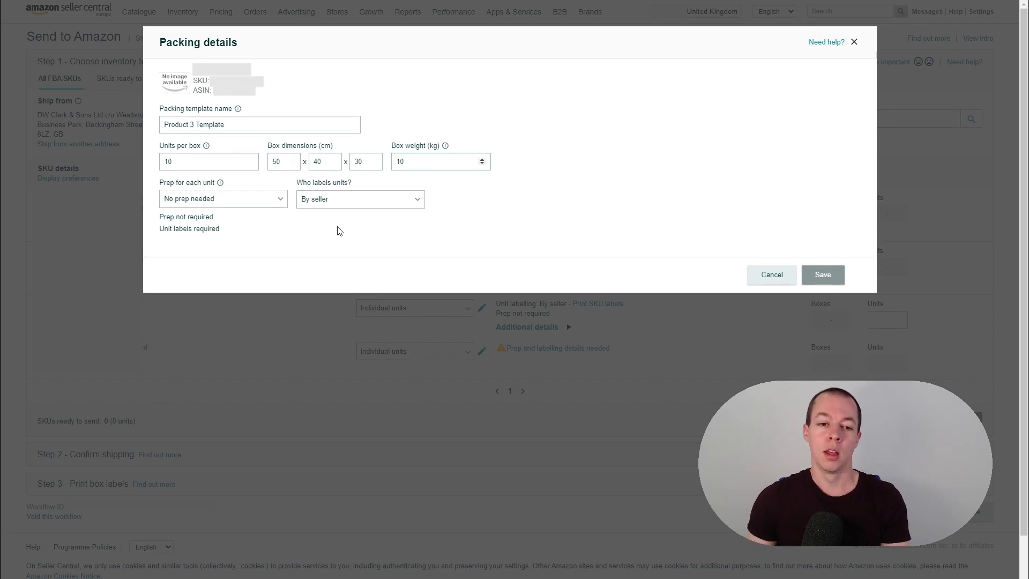
Keep the unit prep at No prep needed and labelling at By seller, and save the packing template
click(279, 202)
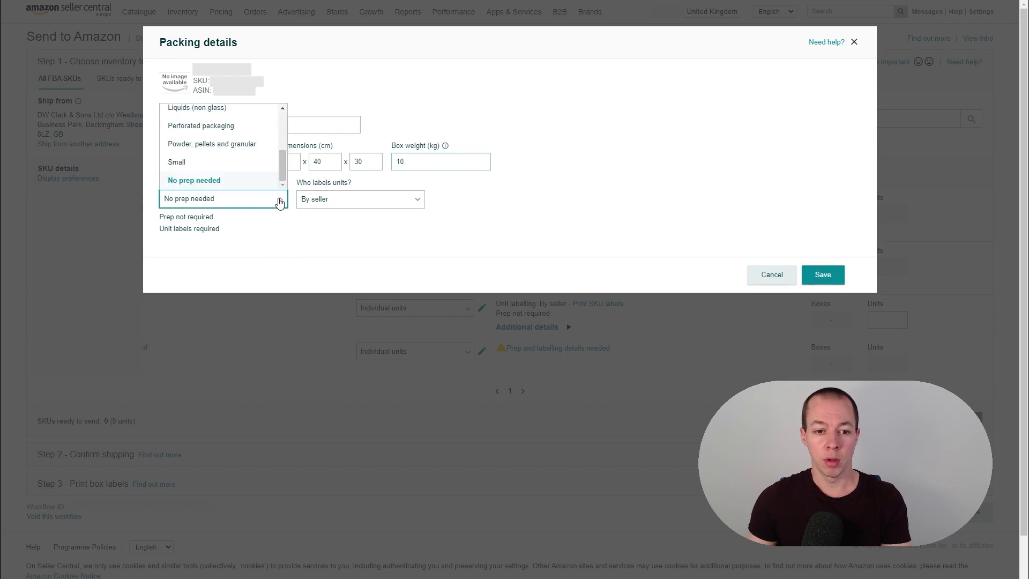
click(252, 184)
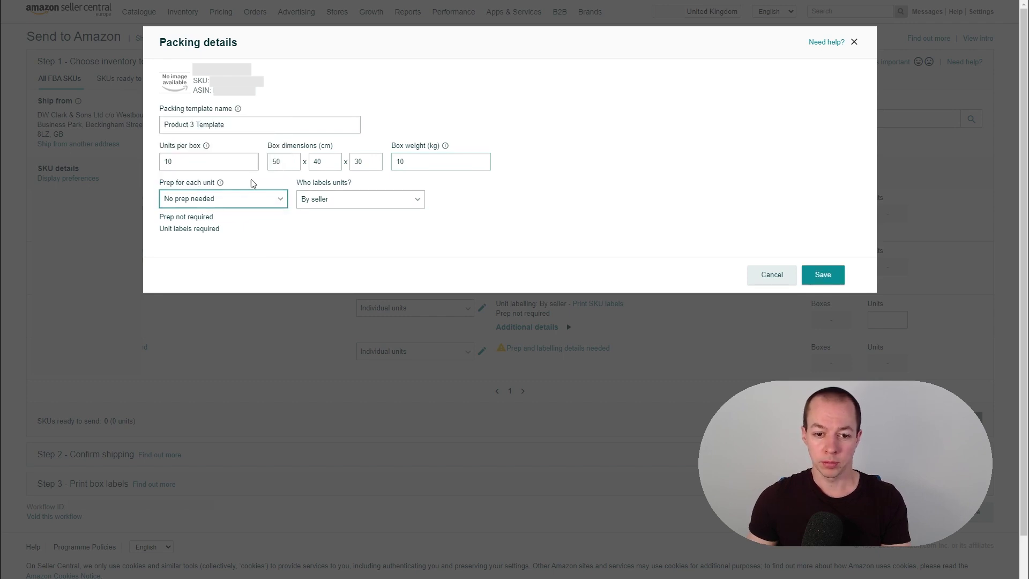
click(327, 204)
click(342, 182)
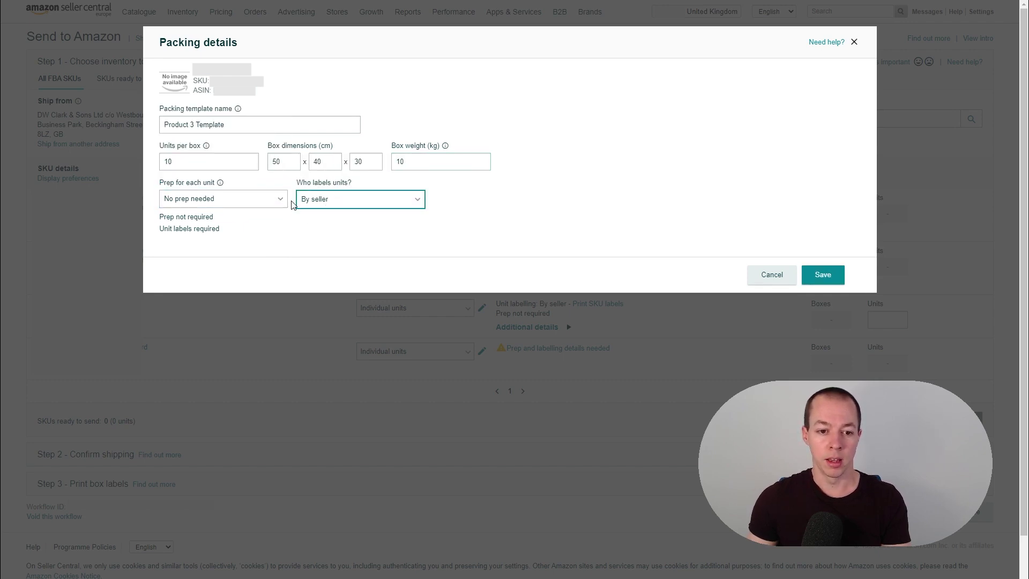
click(281, 200)
click(313, 244)
click(358, 203)
click(354, 234)
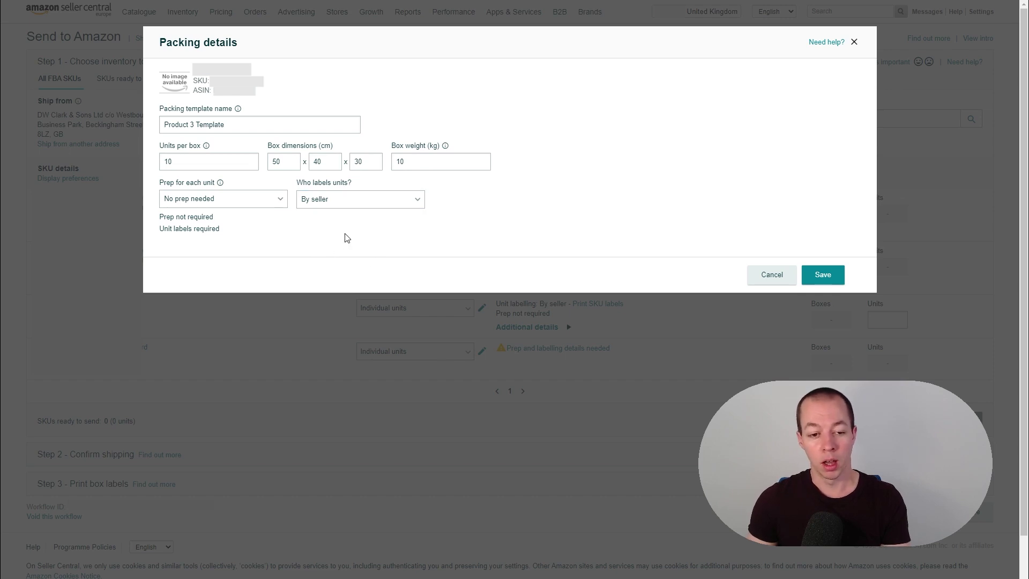
click(825, 276)
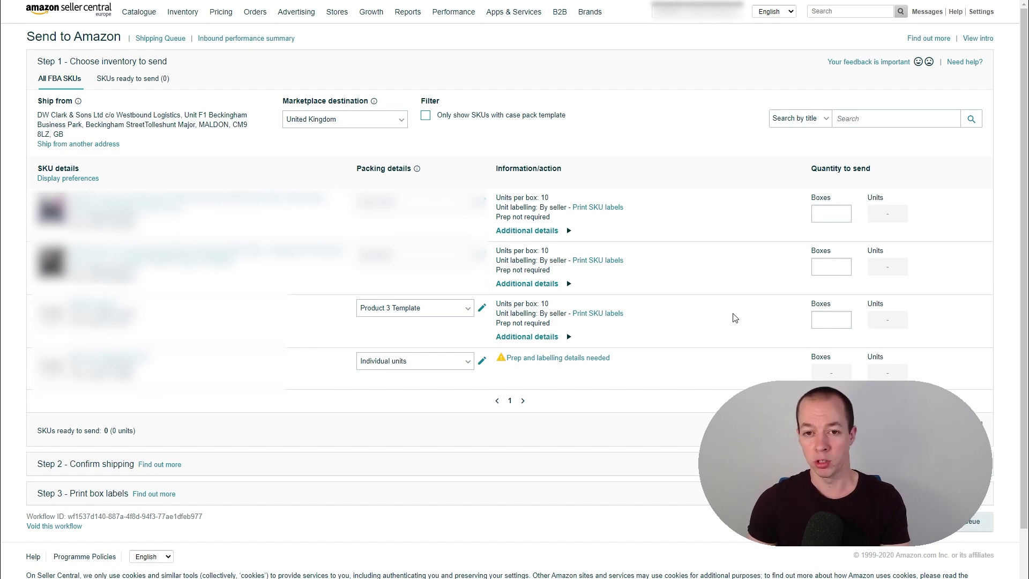
Set the quantity of the third SKU to 10 boxes and mark it as ready to send
text(1)
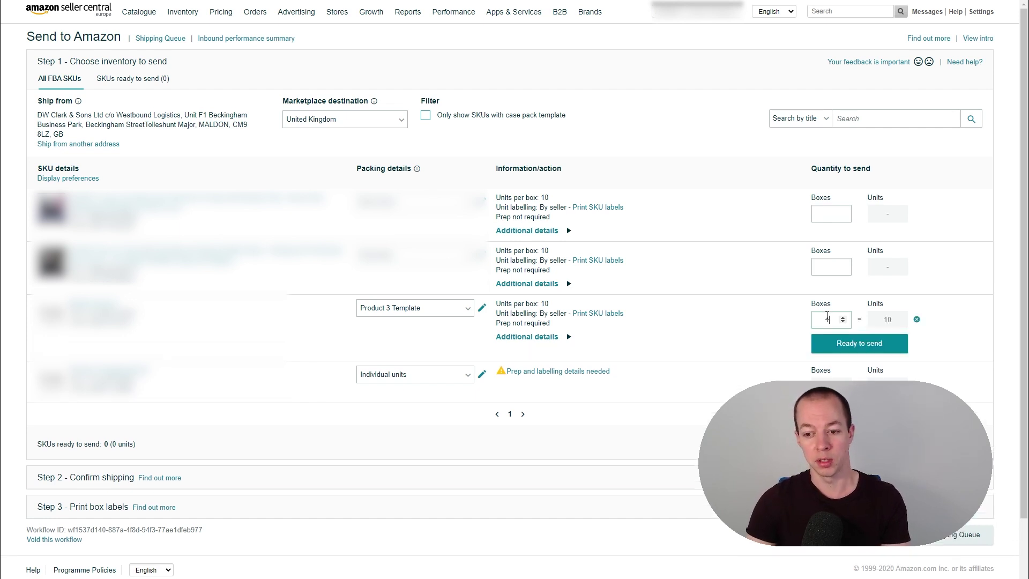
text(0)
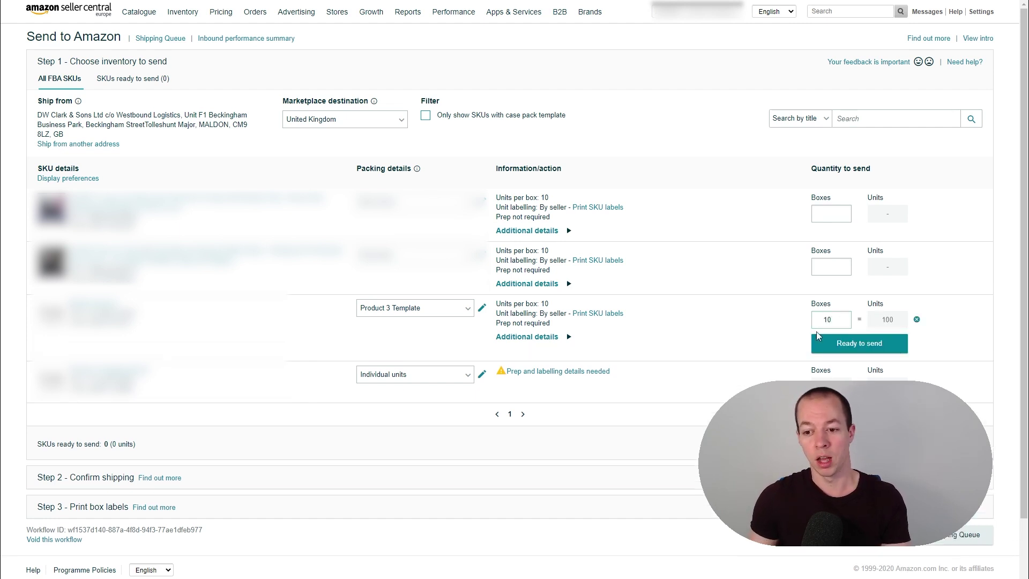
click(893, 325)
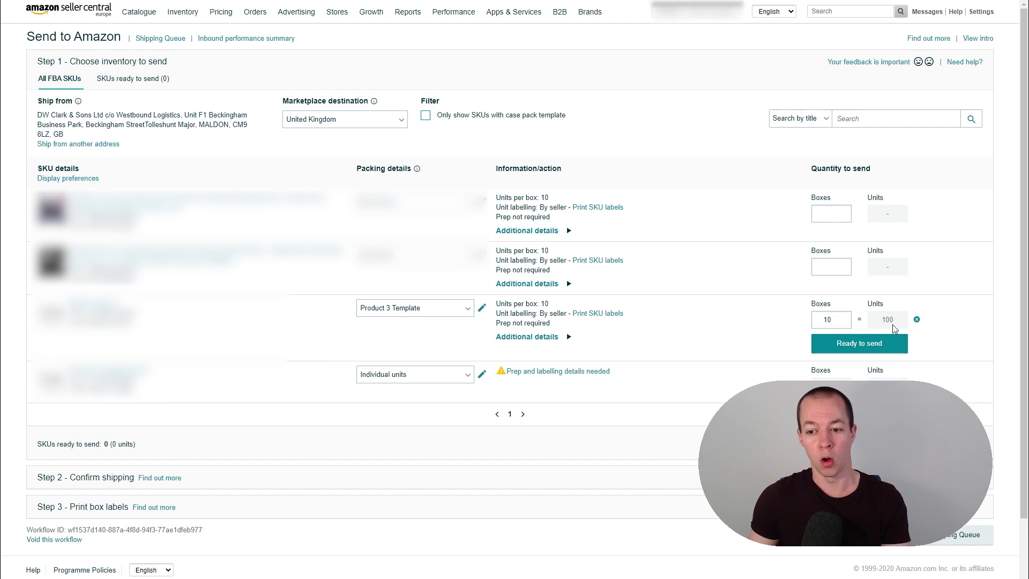
click(854, 349)
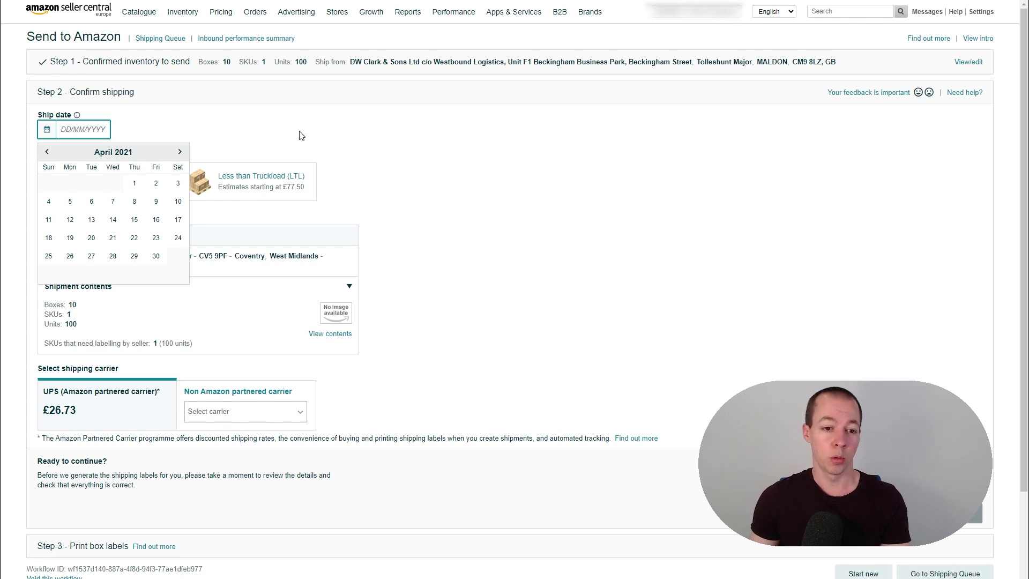
Set the ship date to 08/04/2021, choose Less than Truckload (LTL) as shipping mode, and confirm the shipping
click(136, 207)
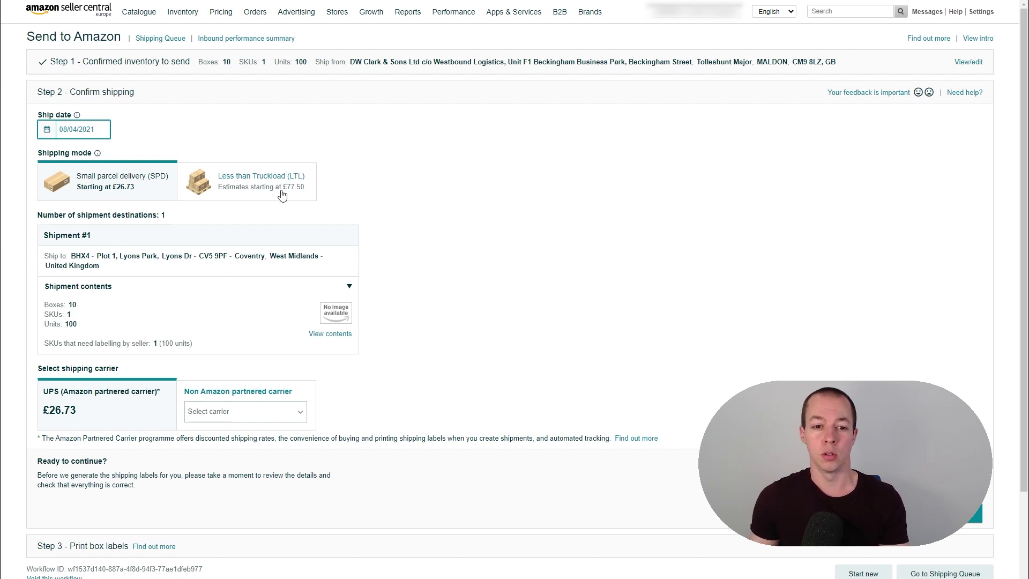
click(253, 177)
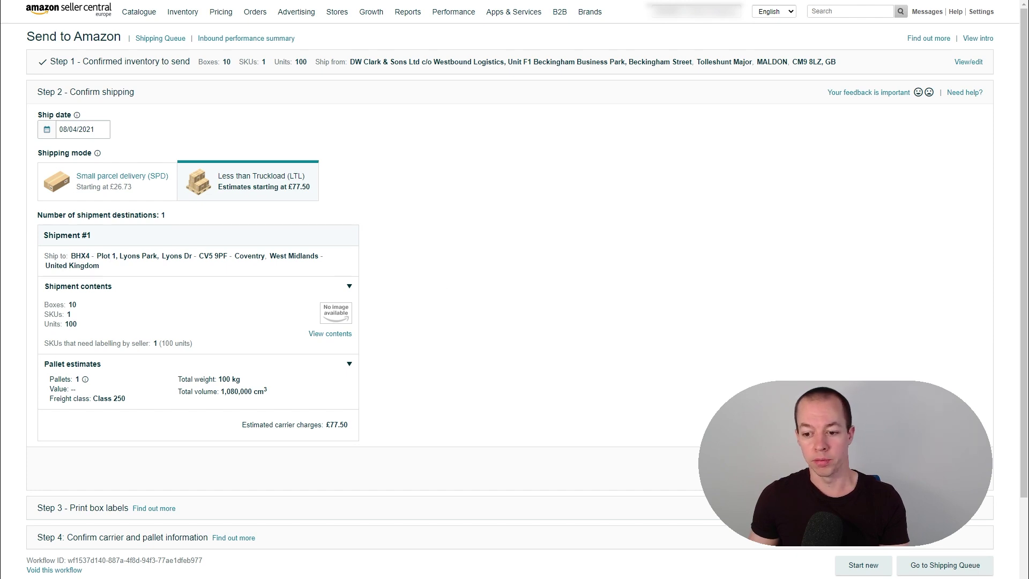
click(922, 469)
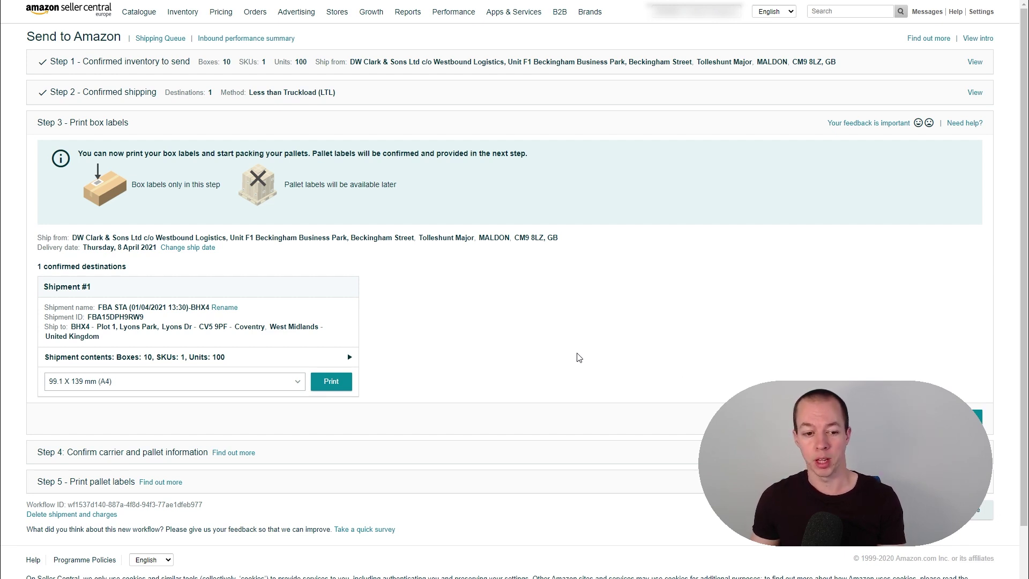
Choose the 99.1 X 139 mm (A4) format for the box labels and continue to the carrier and pallet information
click(184, 391)
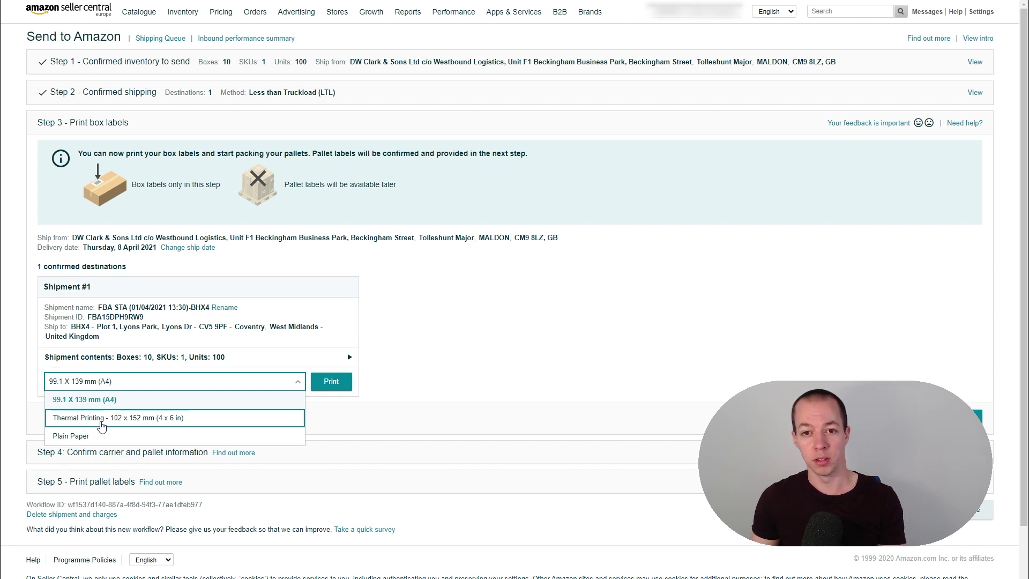
click(106, 400)
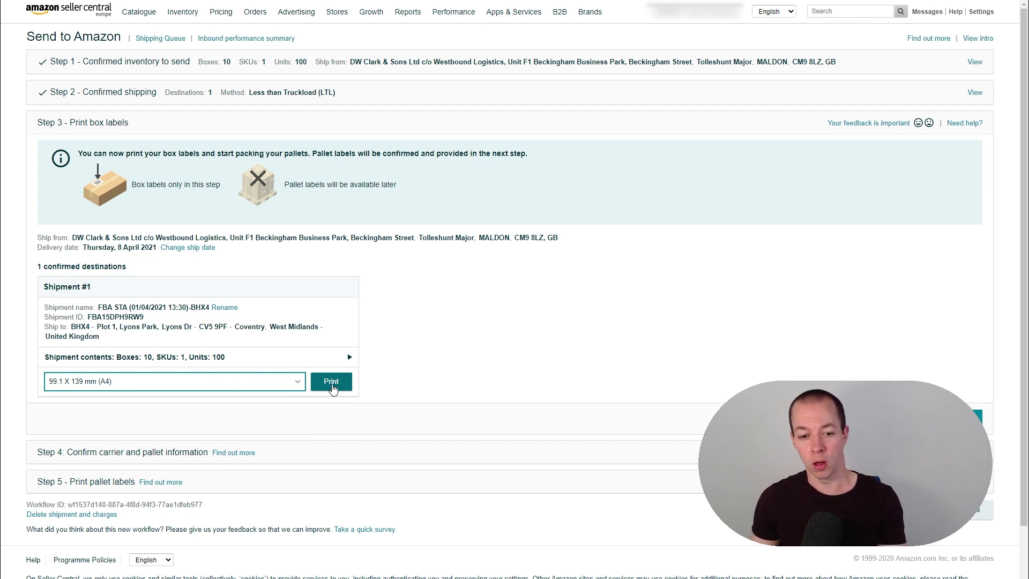
click(528, 365)
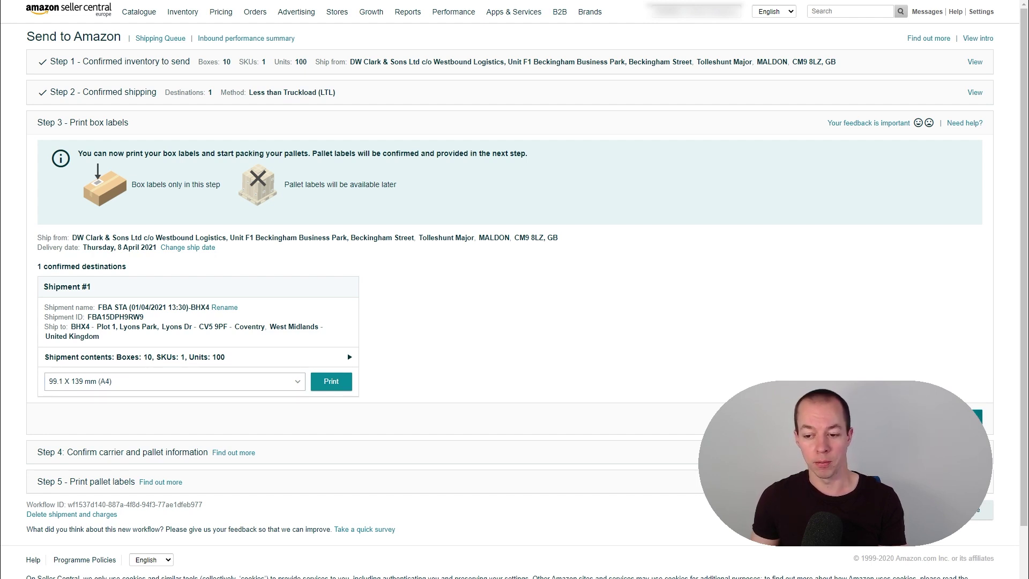
click(943, 417)
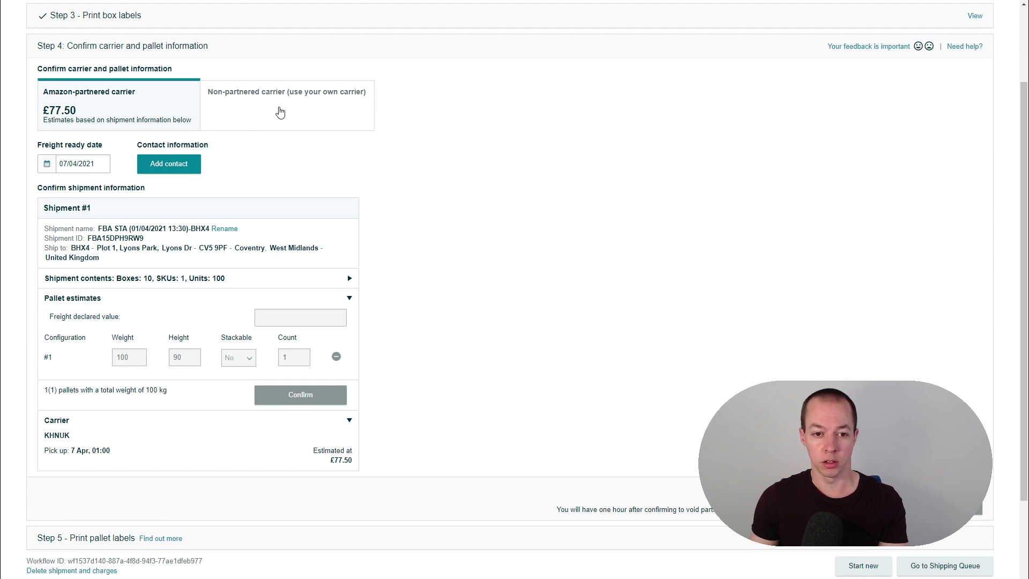
Switch to a non-partnered carrier, enter 1 pallet for the shipment, and select Other as the carrier
click(317, 109)
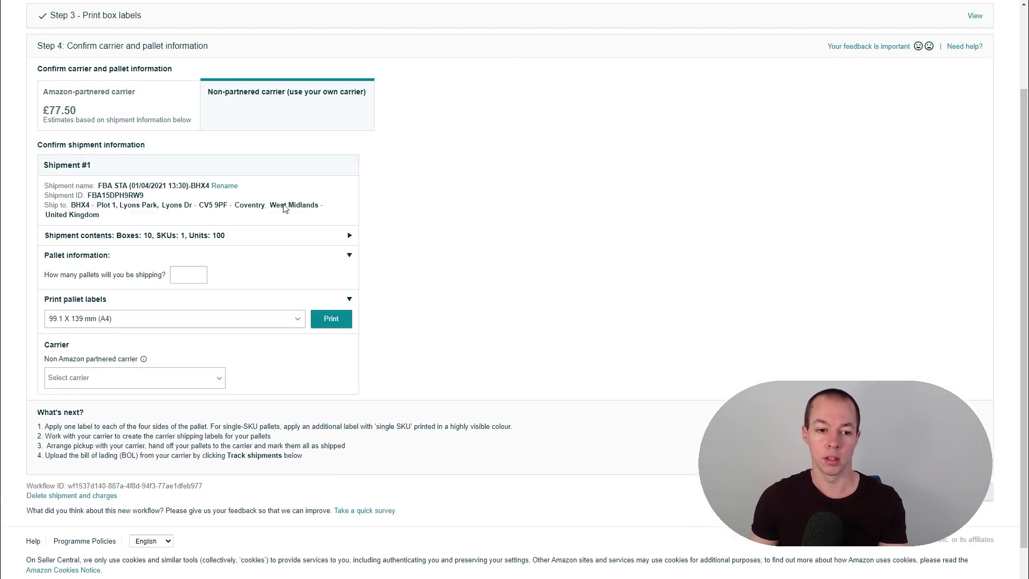
click(183, 276)
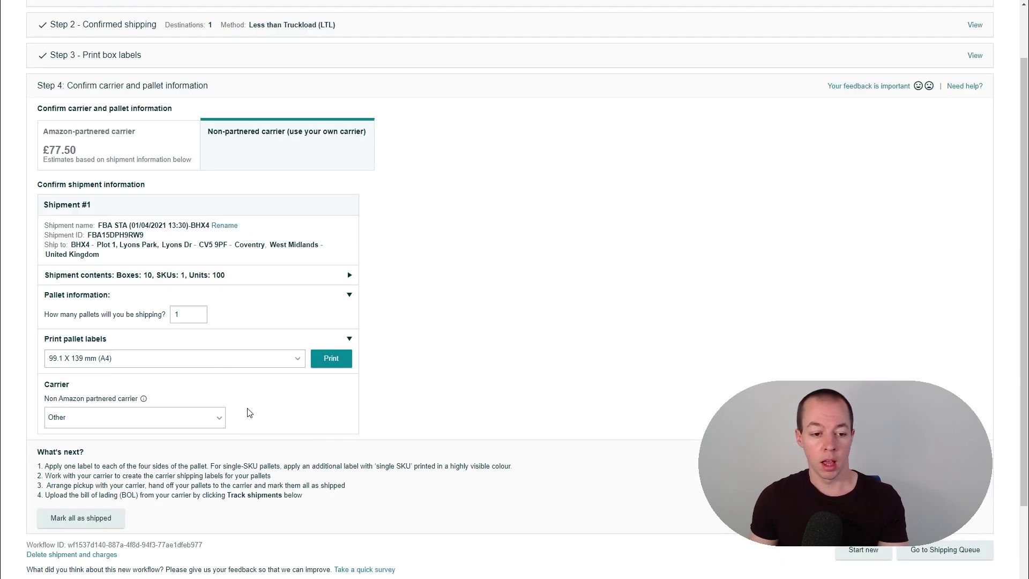
click(219, 418)
click(182, 441)
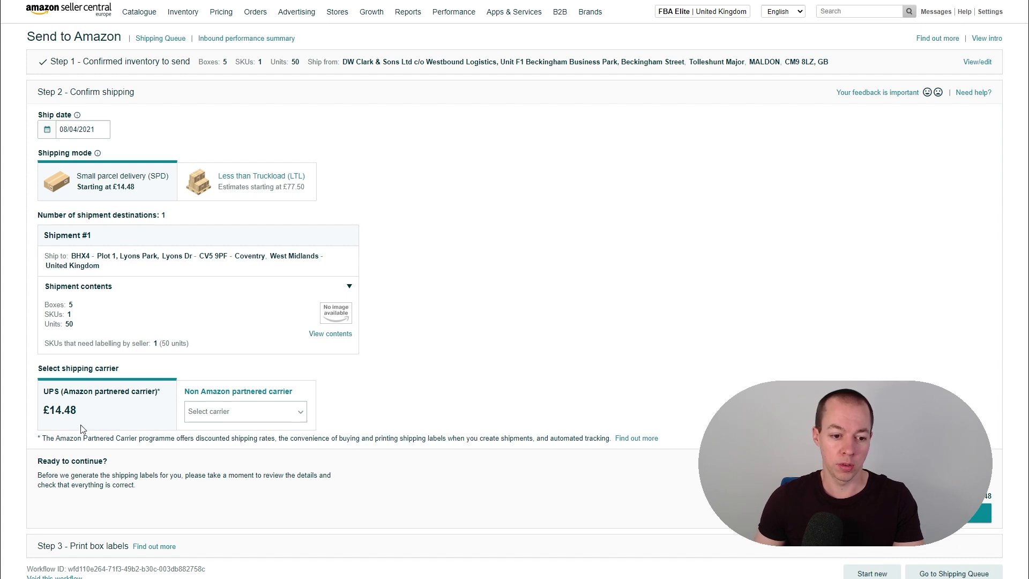
Check the non-partnered carriers, keep UPS (Amazon partnered carrier) for the small parcel shipment, and choose the 99.1 X 139 mm box label format
click(235, 413)
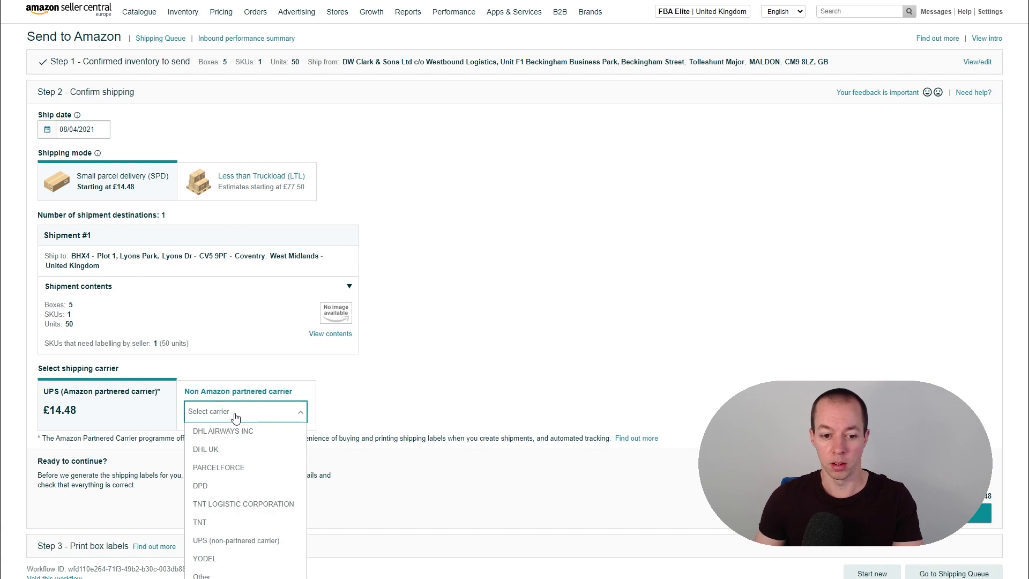
click(133, 417)
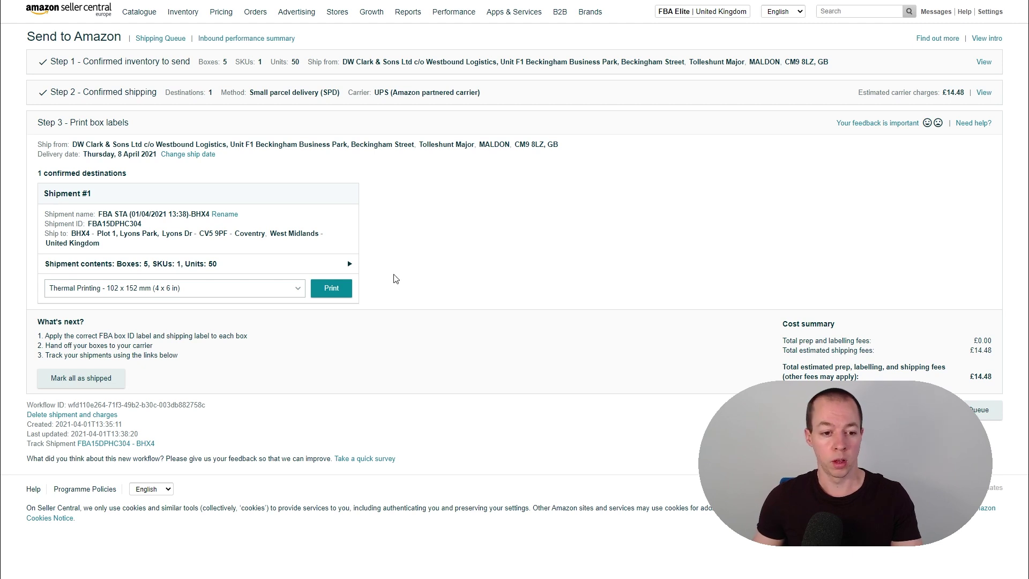
click(246, 290)
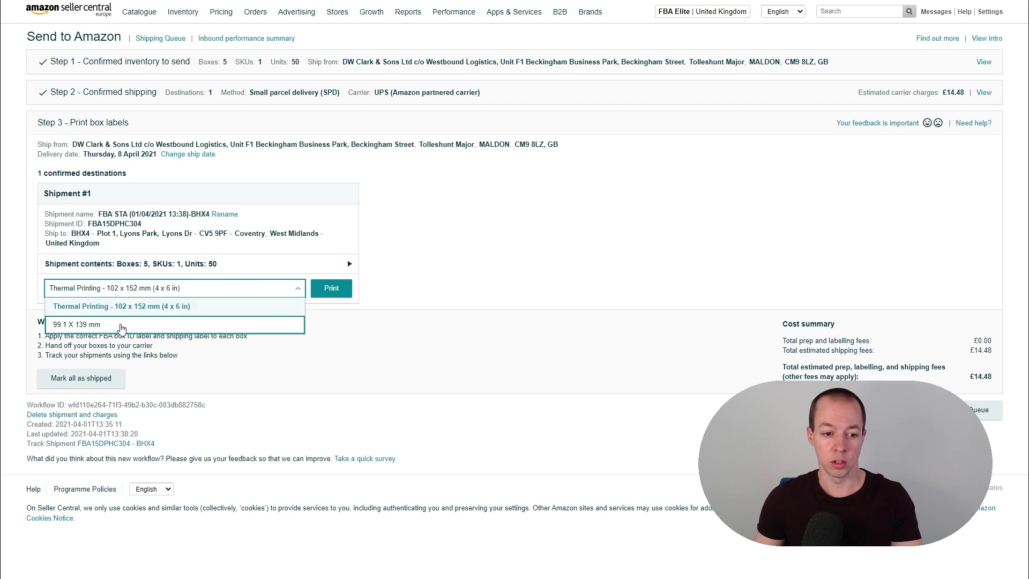
click(82, 325)
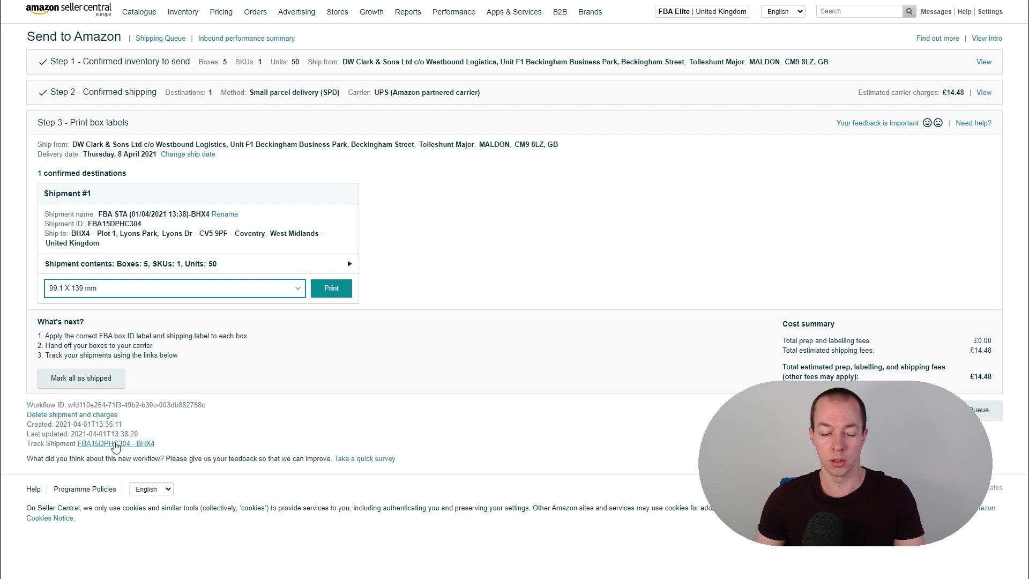
Follow the shipment's tracking link, switch to the UPS website, and open its Schedule a Parcel Collection form
click(115, 444)
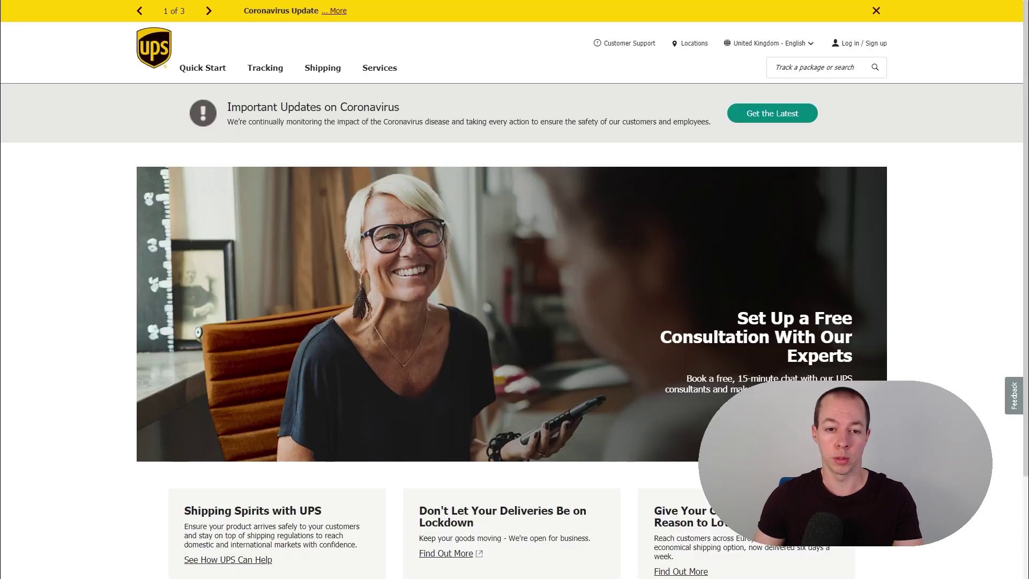
click(316, 75)
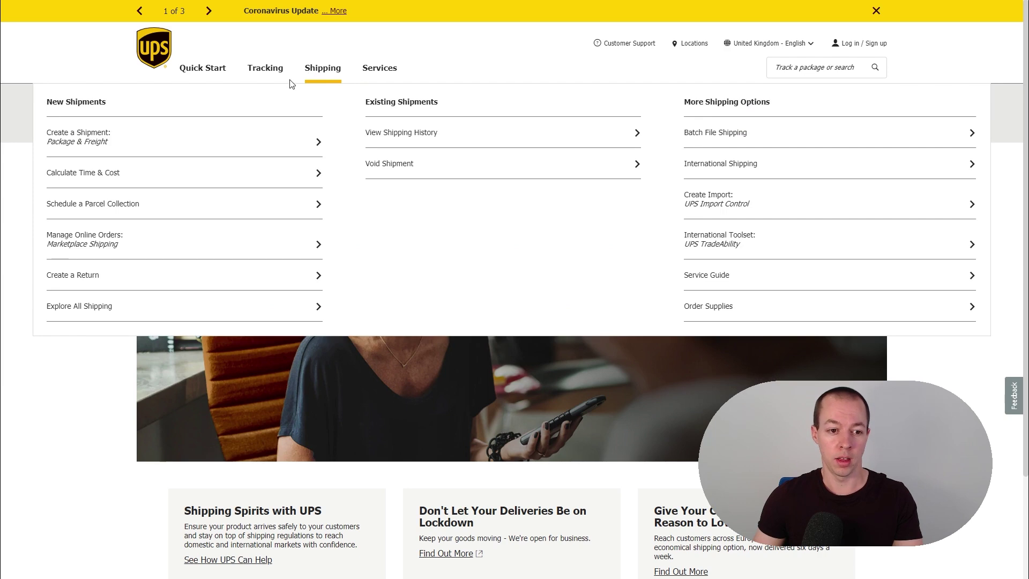
click(97, 205)
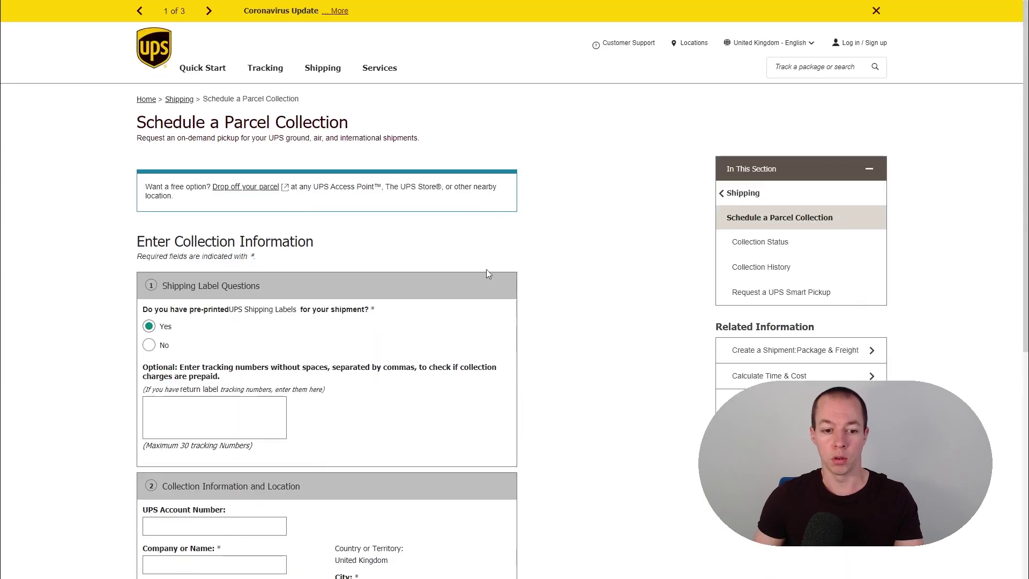
Examine the collection form's sections for shipping labels and tracking numbers, collection location, package information, and collection date and time
scroll(286, 348, down, 2)
click(212, 306)
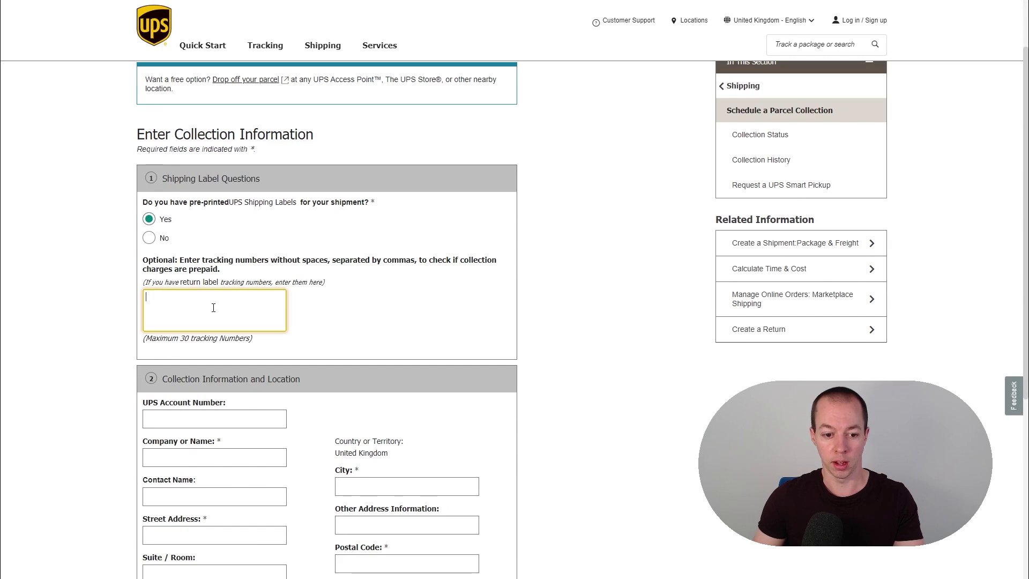
scroll(284, 366, down, 2)
scroll(284, 365, down, 4)
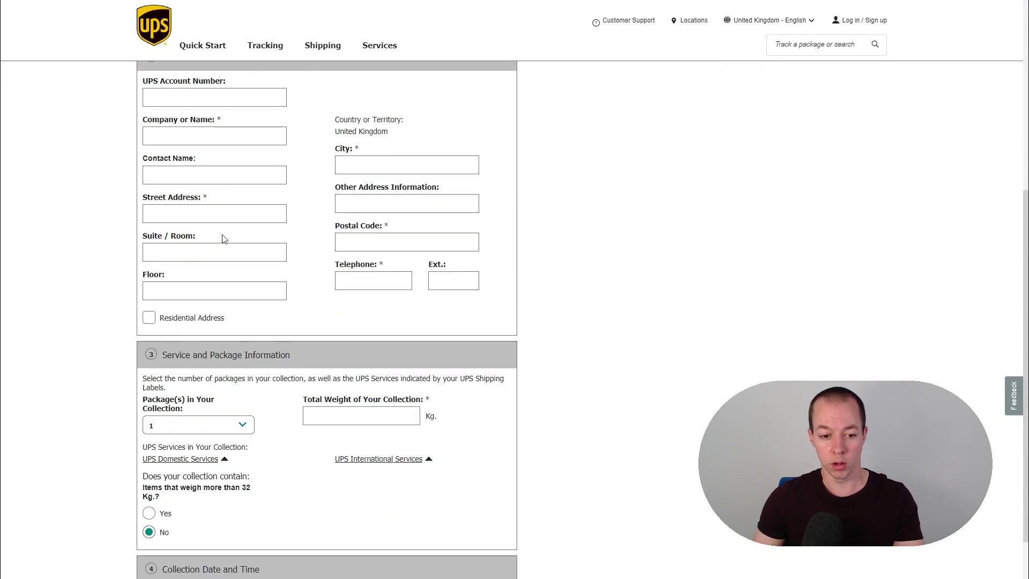
scroll(217, 217, down, 2)
scroll(223, 268, down, 2)
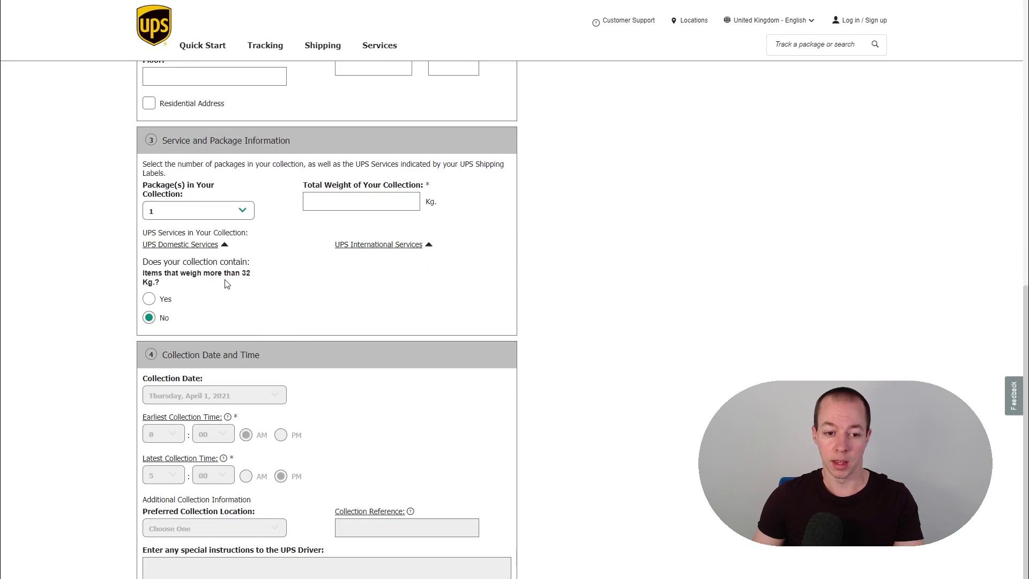
scroll(236, 343, down, 2)
scroll(230, 429, up, 15)
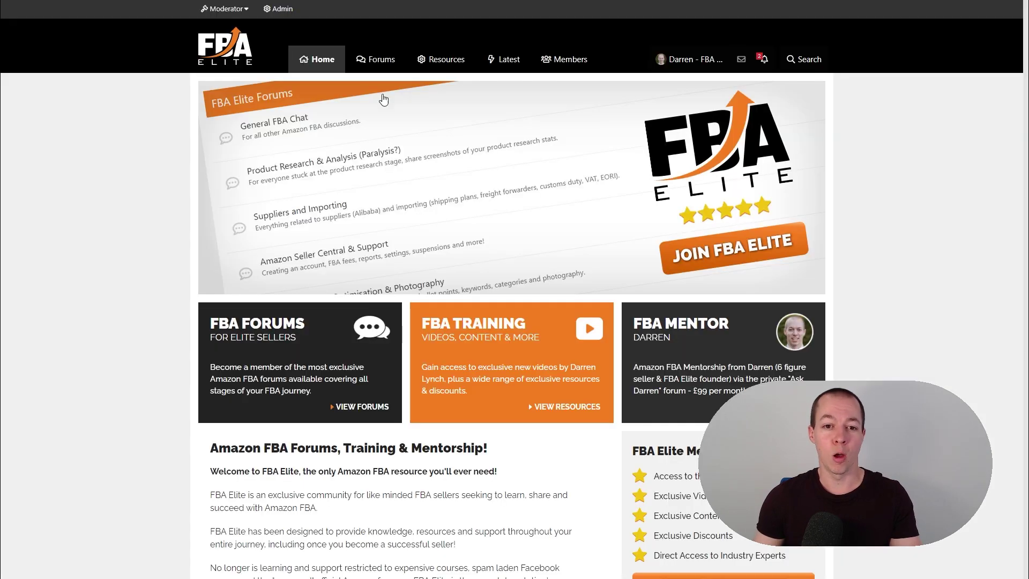
Switch to the FBA Elite website and open its list of forums
click(374, 62)
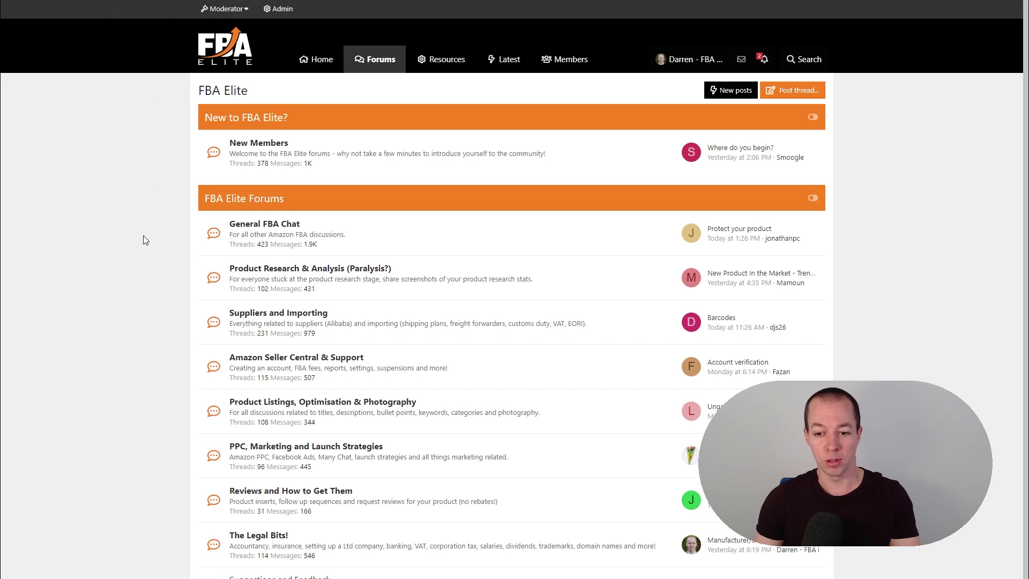